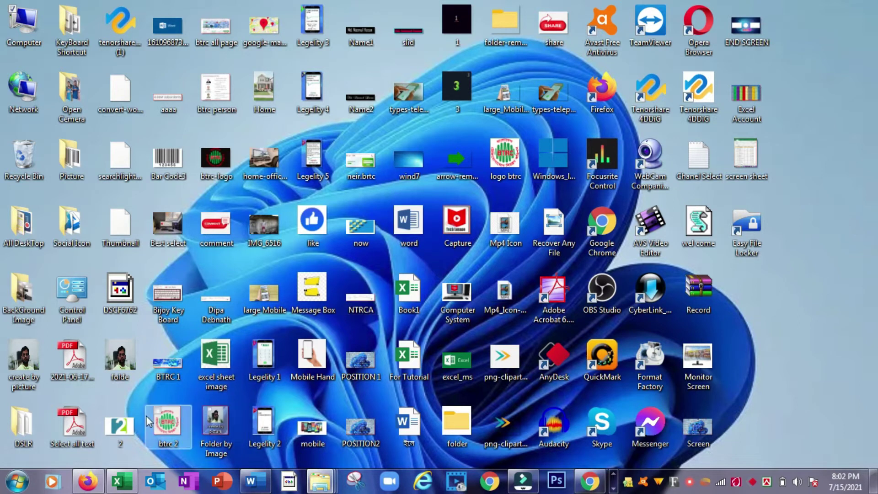
- Restore the CNET Easy File Locker (64-bit) page, then minimize the browser to the desktop
left_click(88, 486)
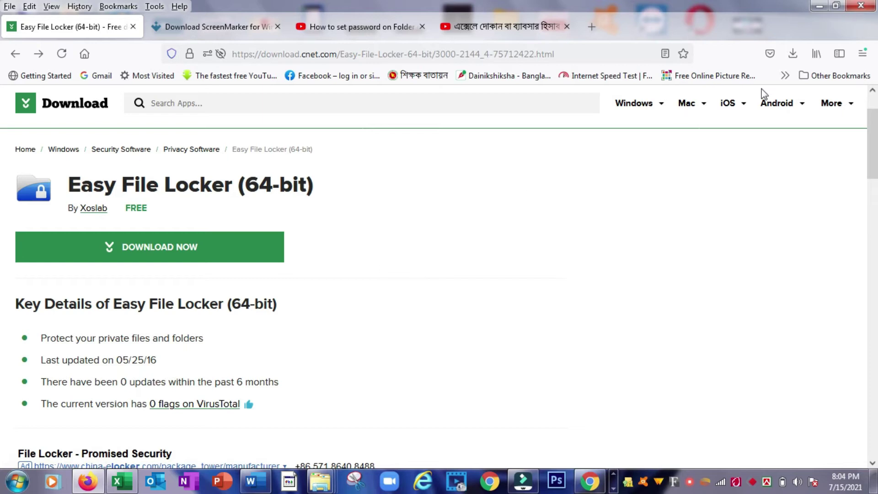
left_click(816, 8)
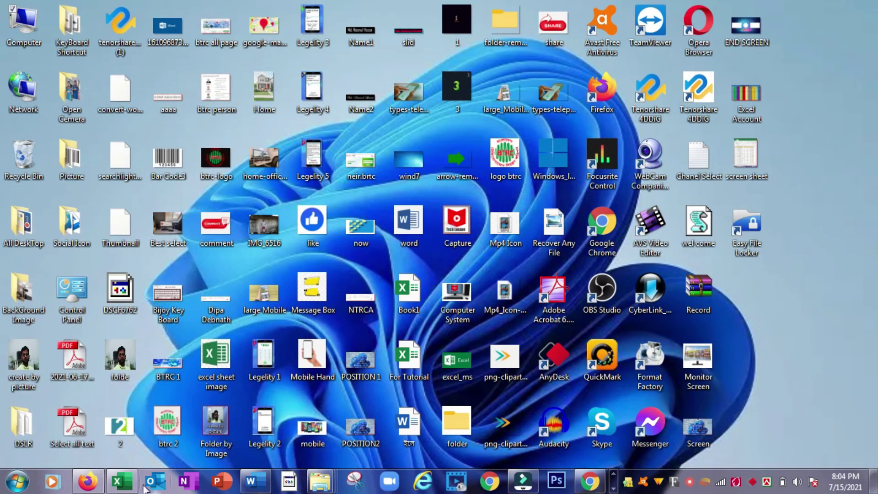
- Search the Start menu for 'easy' and launch Easy File Locker from the results
left_click(16, 485)
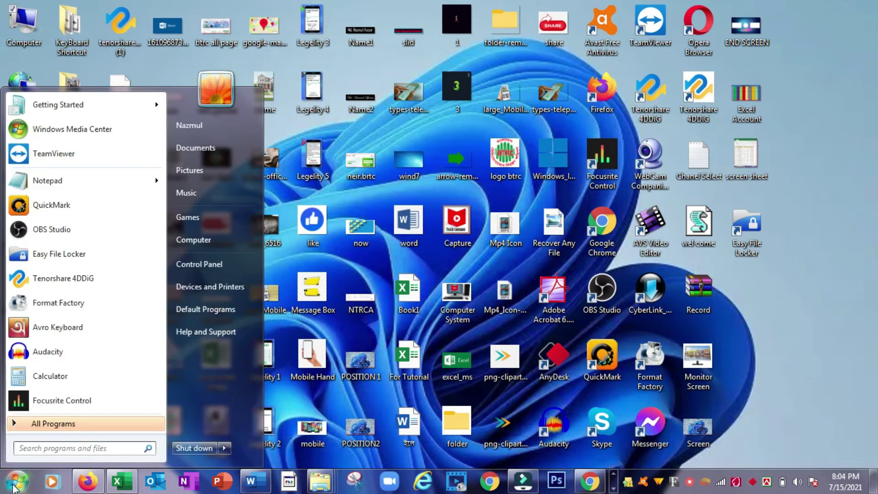
left_click(43, 449)
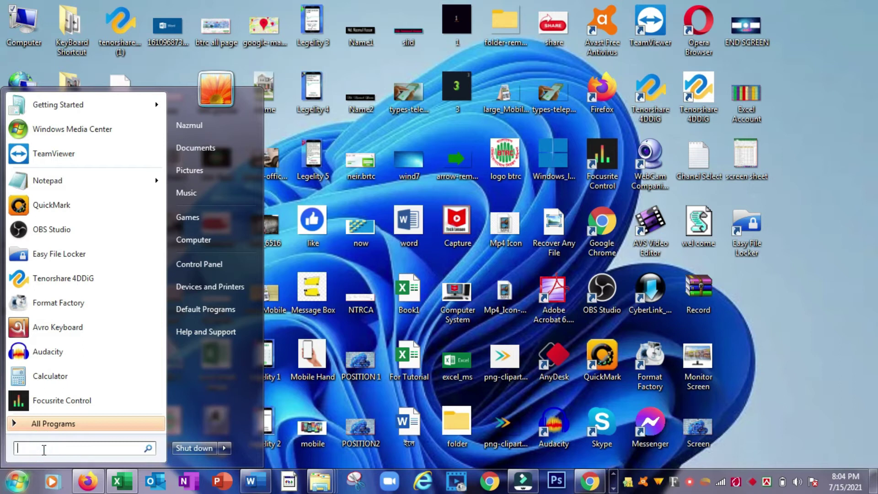
type("es")
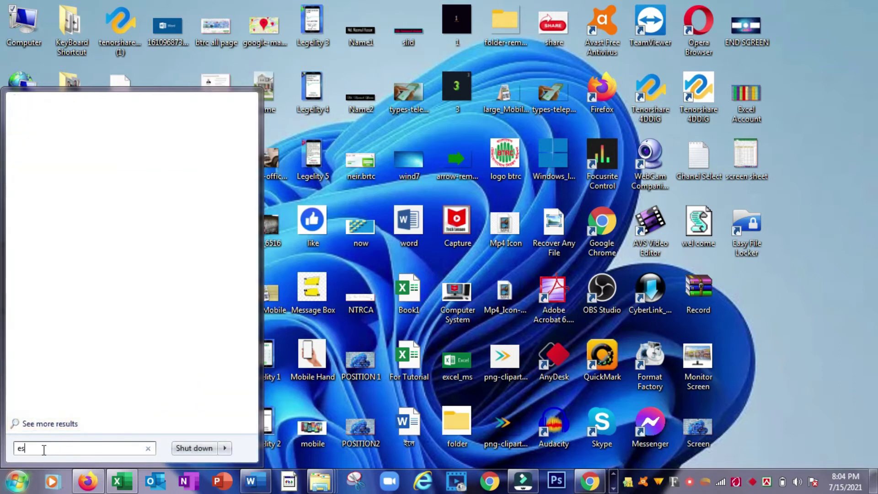
type("y")
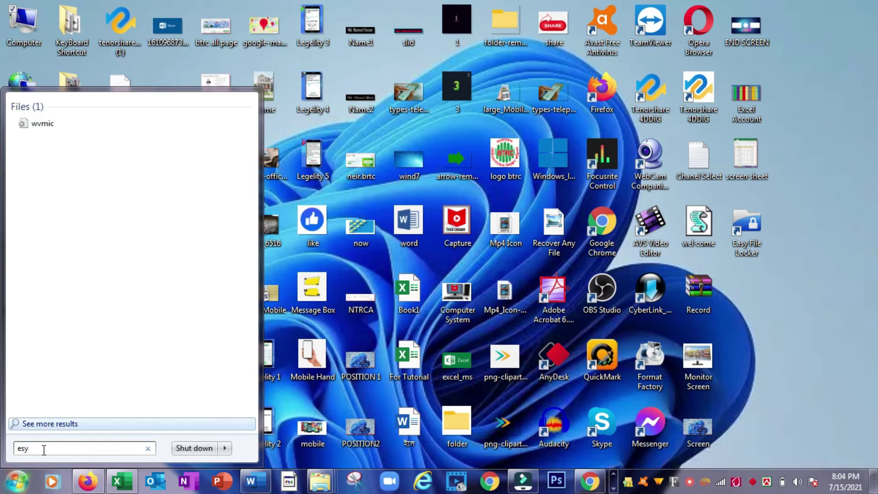
key("BackSpace")
key("BackSpace")
type("asy")
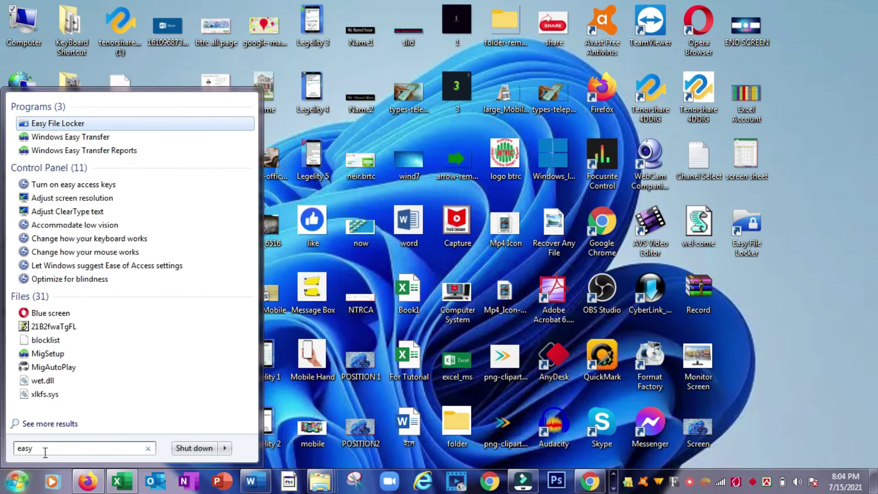
left_click(64, 123)
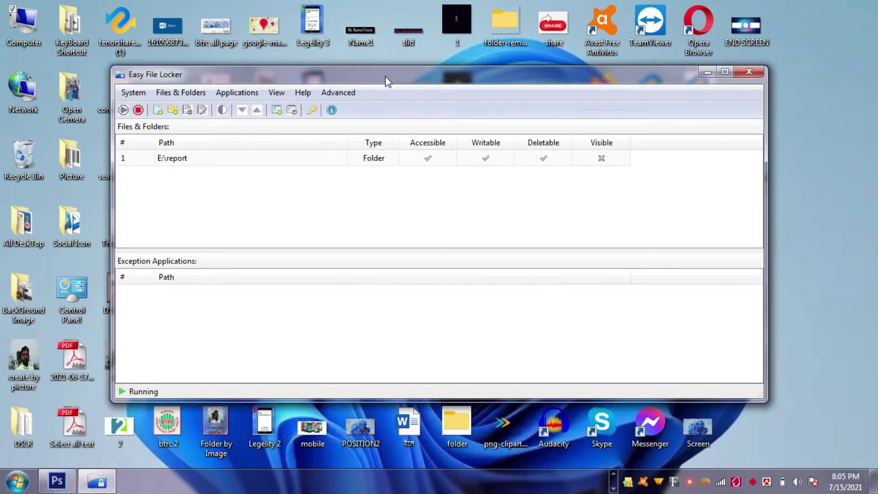
- Move the Easy File Locker window higher and start adding a folder from Files & Folders
left_click_drag(385, 81, 397, 49)
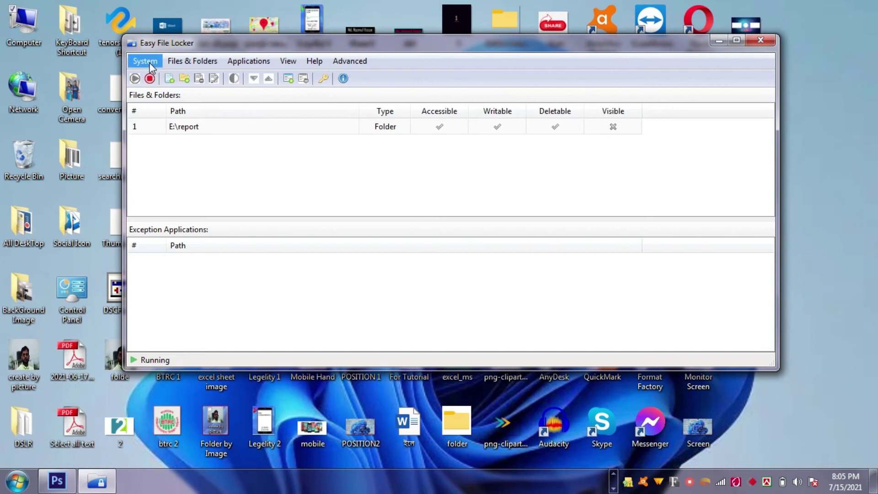
left_click(185, 60)
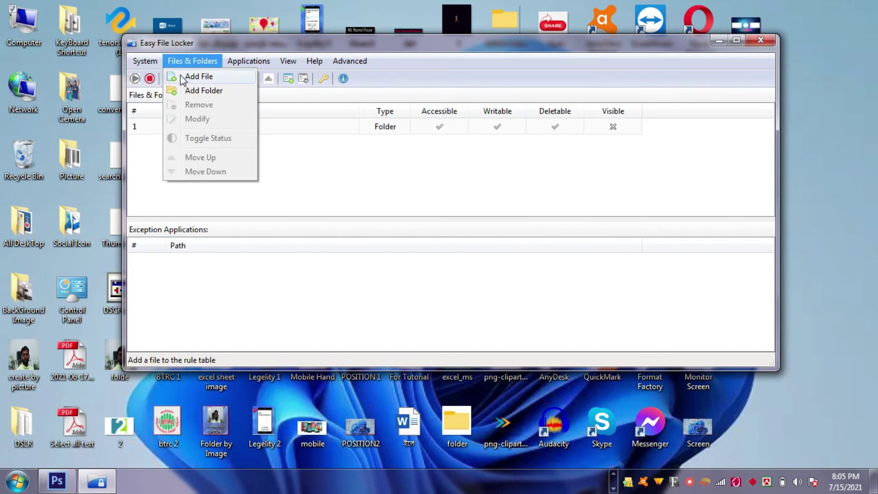
left_click(175, 91)
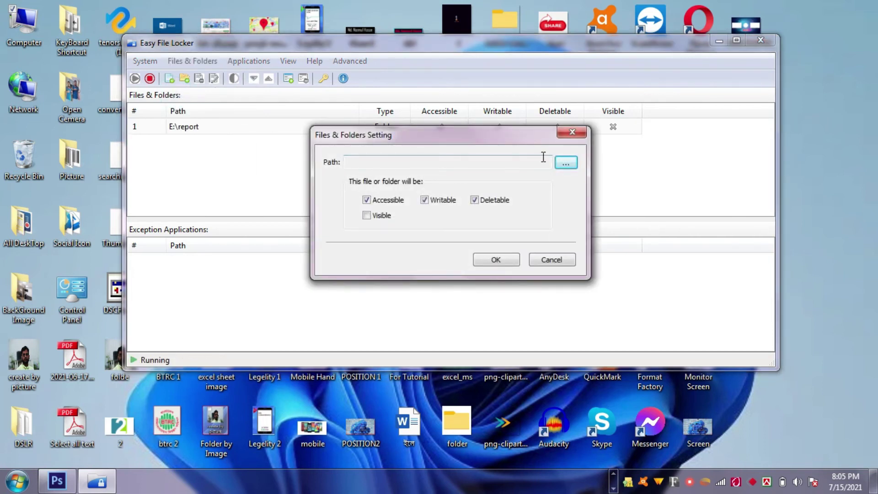
- Add folder D:\S as accessible, writable and deletable but not visible, then select its entry
left_click(566, 163)
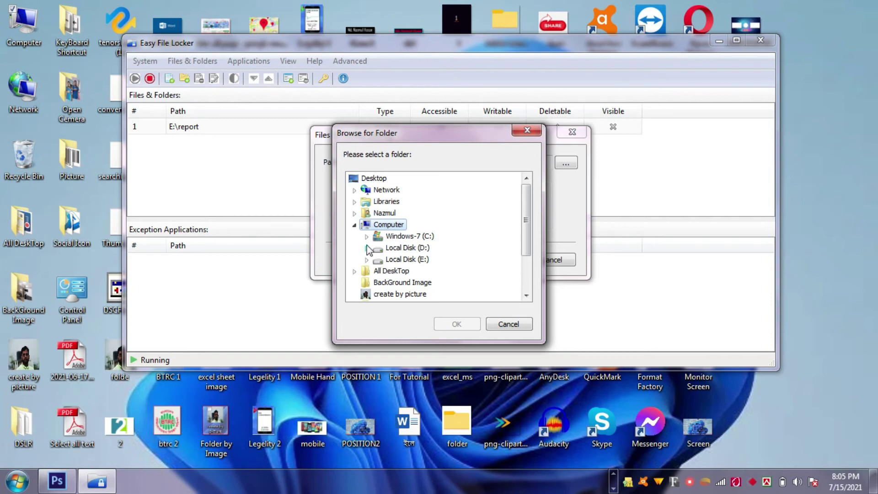
double_click(399, 249)
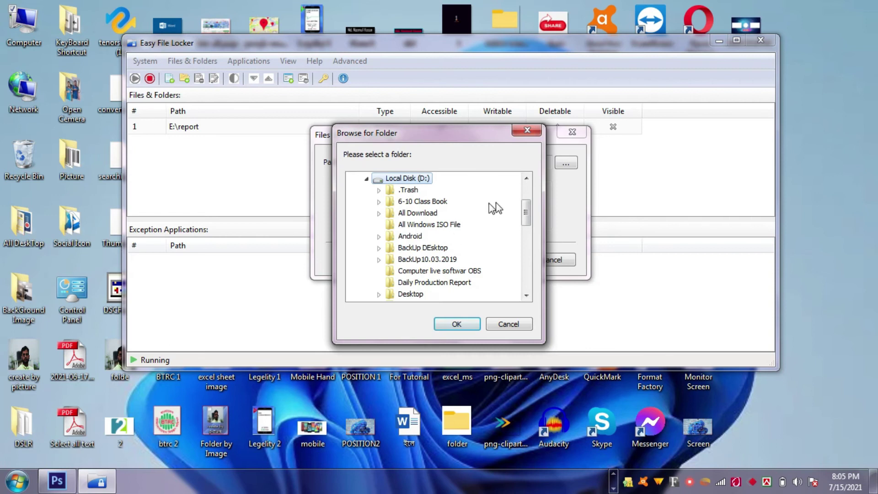
left_click_drag(526, 207, 529, 261)
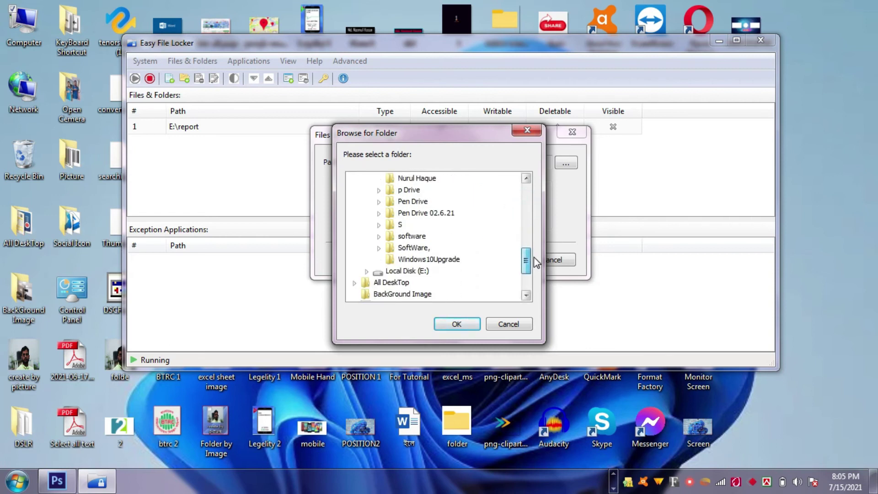
left_click(393, 226)
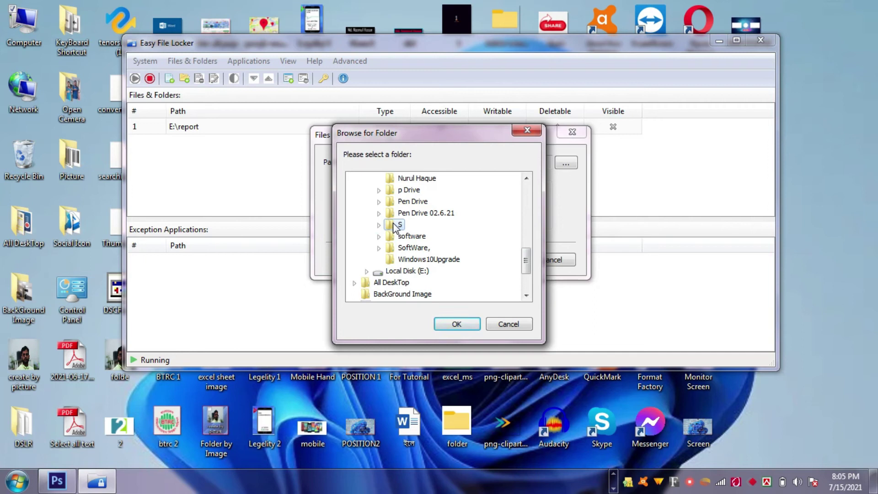
left_click(453, 324)
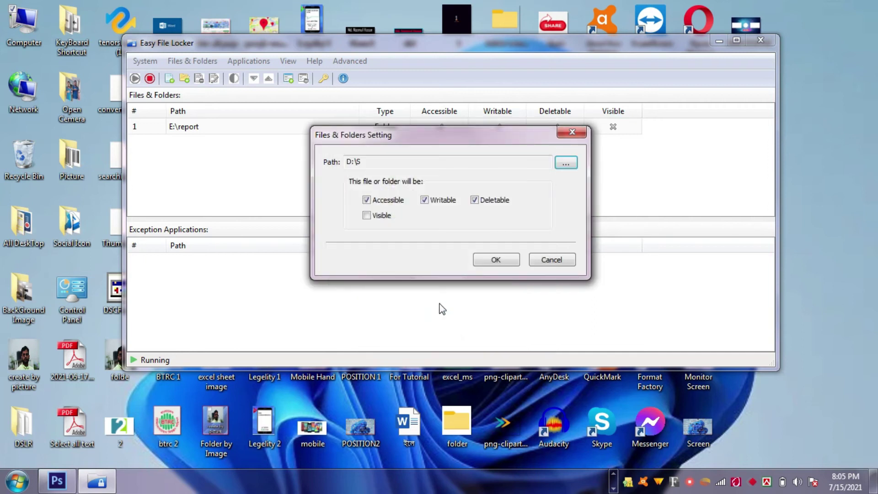
left_click(493, 264)
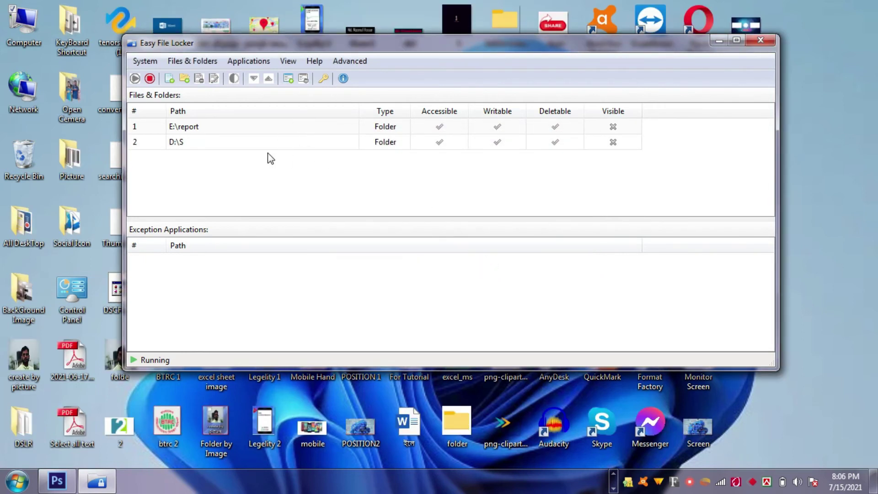
left_click(176, 142)
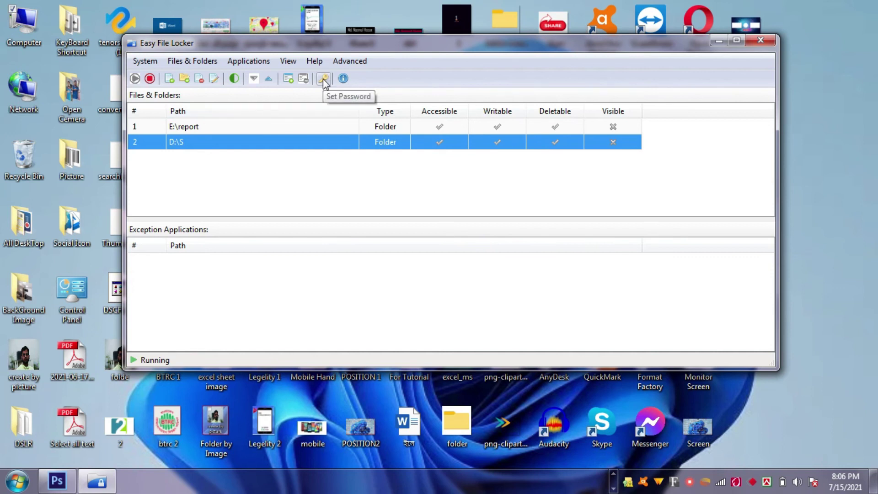
- Set and confirm a new Easy File Locker password, then close the program window
left_click(323, 80)
left_click(442, 187)
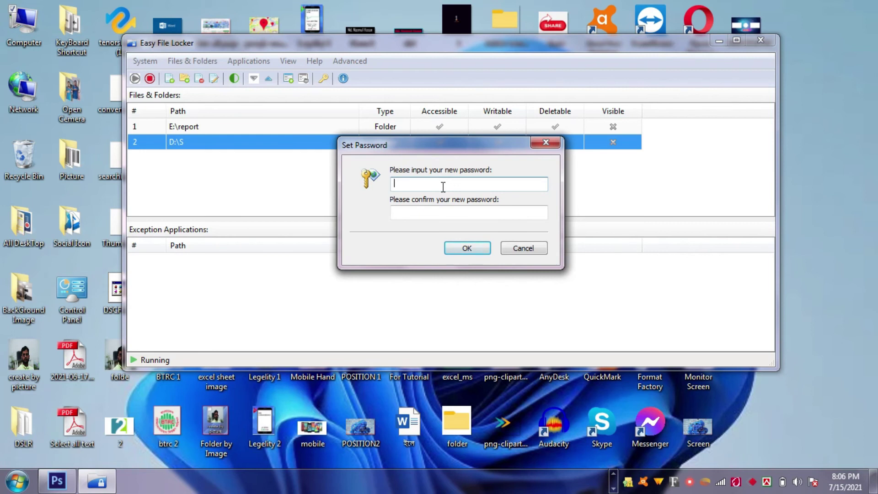
type("123456")
left_click(411, 213)
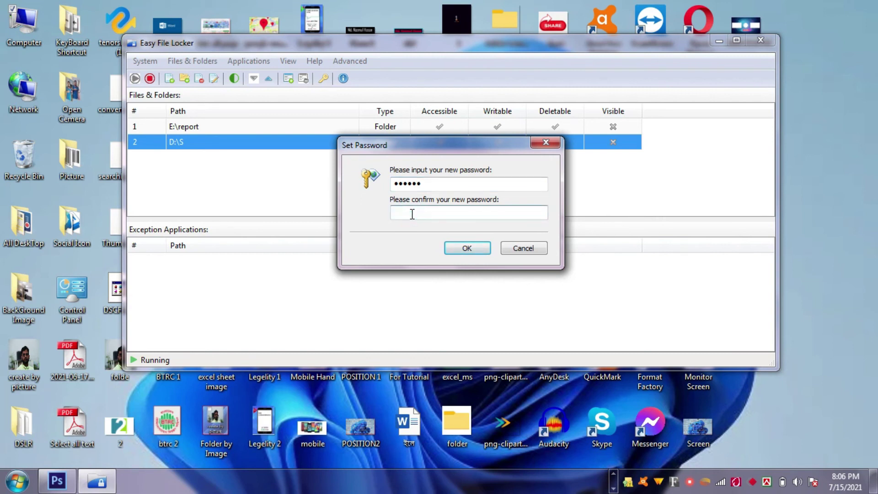
type("123456")
left_click(472, 249)
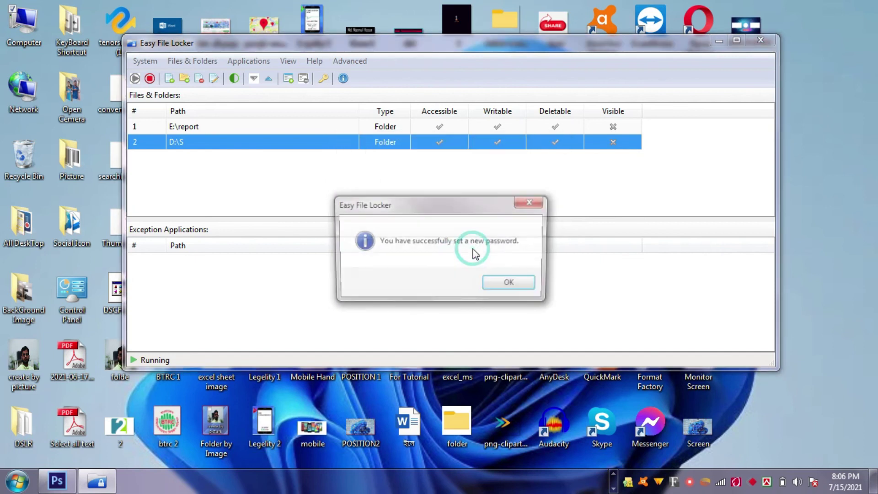
left_click(509, 284)
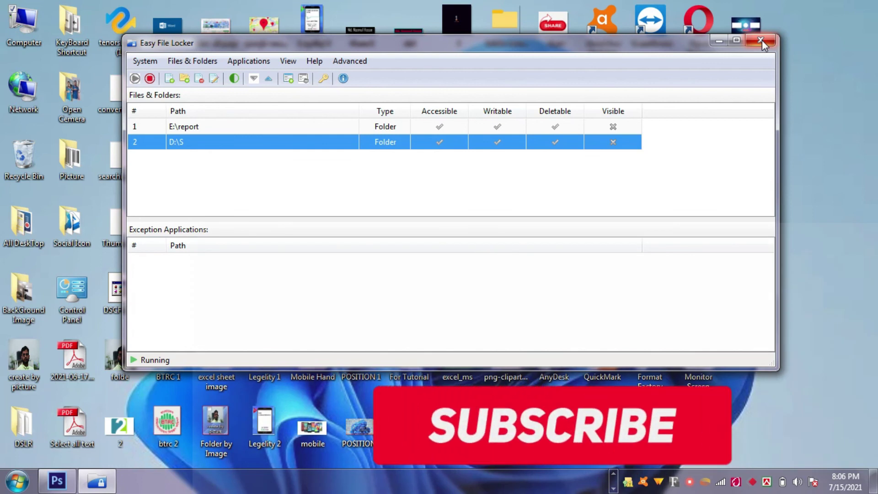
left_click(761, 42)
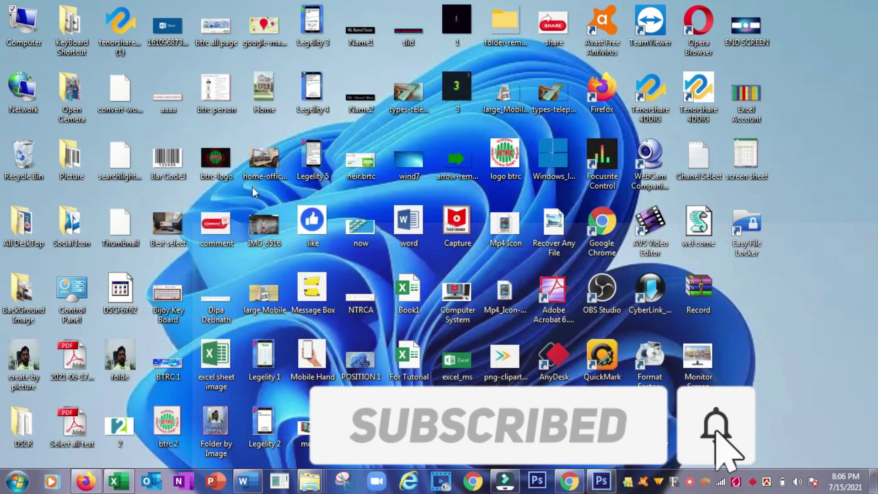
- Open Local Disk (D:) from Computer and check that no S folder is listed
double_click(18, 29)
left_click(216, 134)
double_click(216, 133)
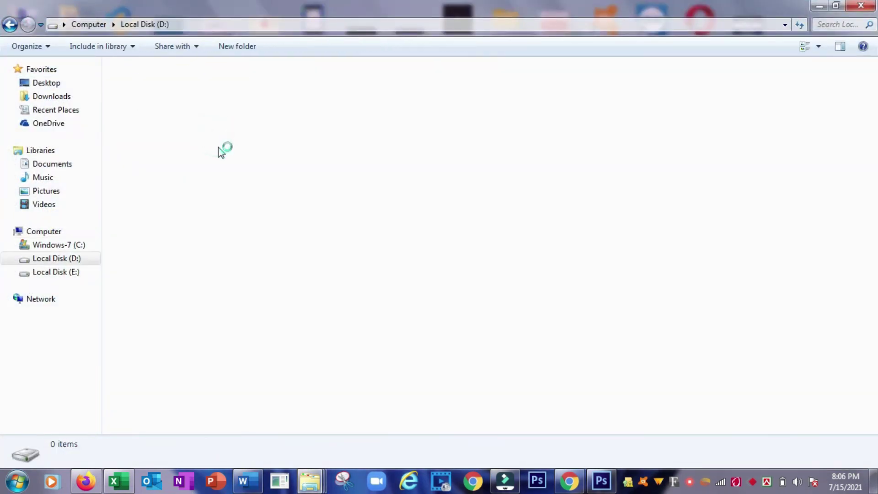
left_click(182, 152)
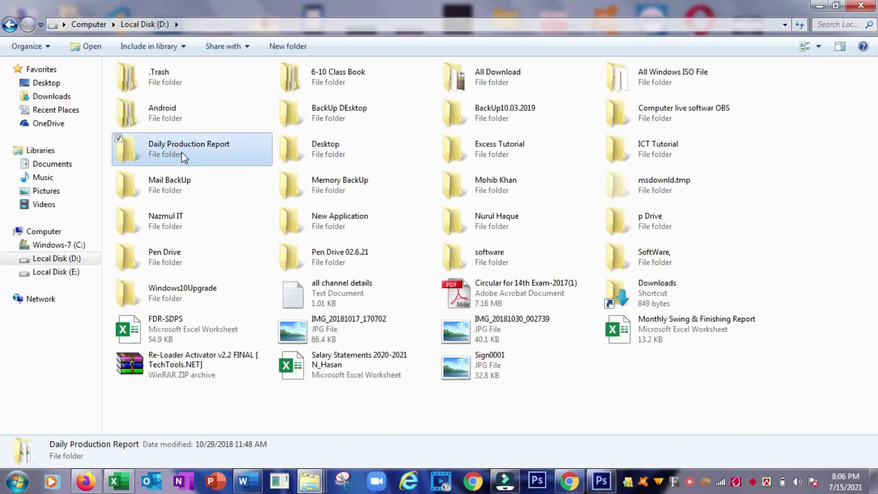
key("s")
key("s")
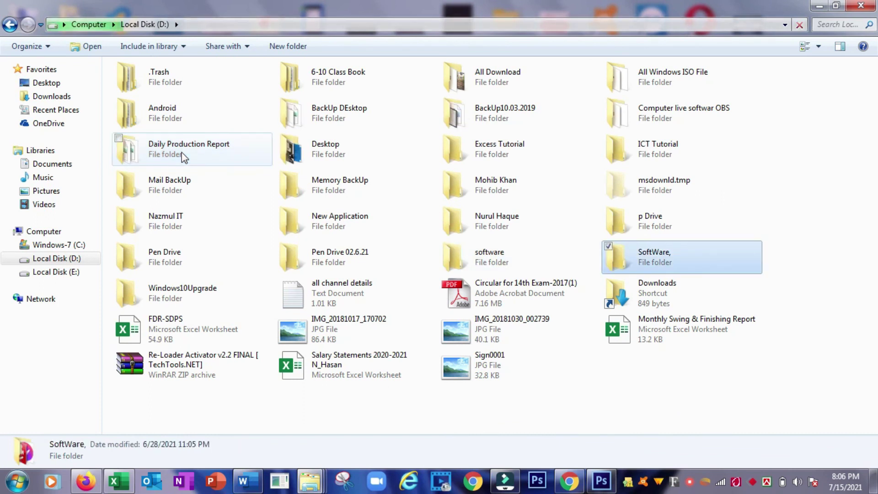